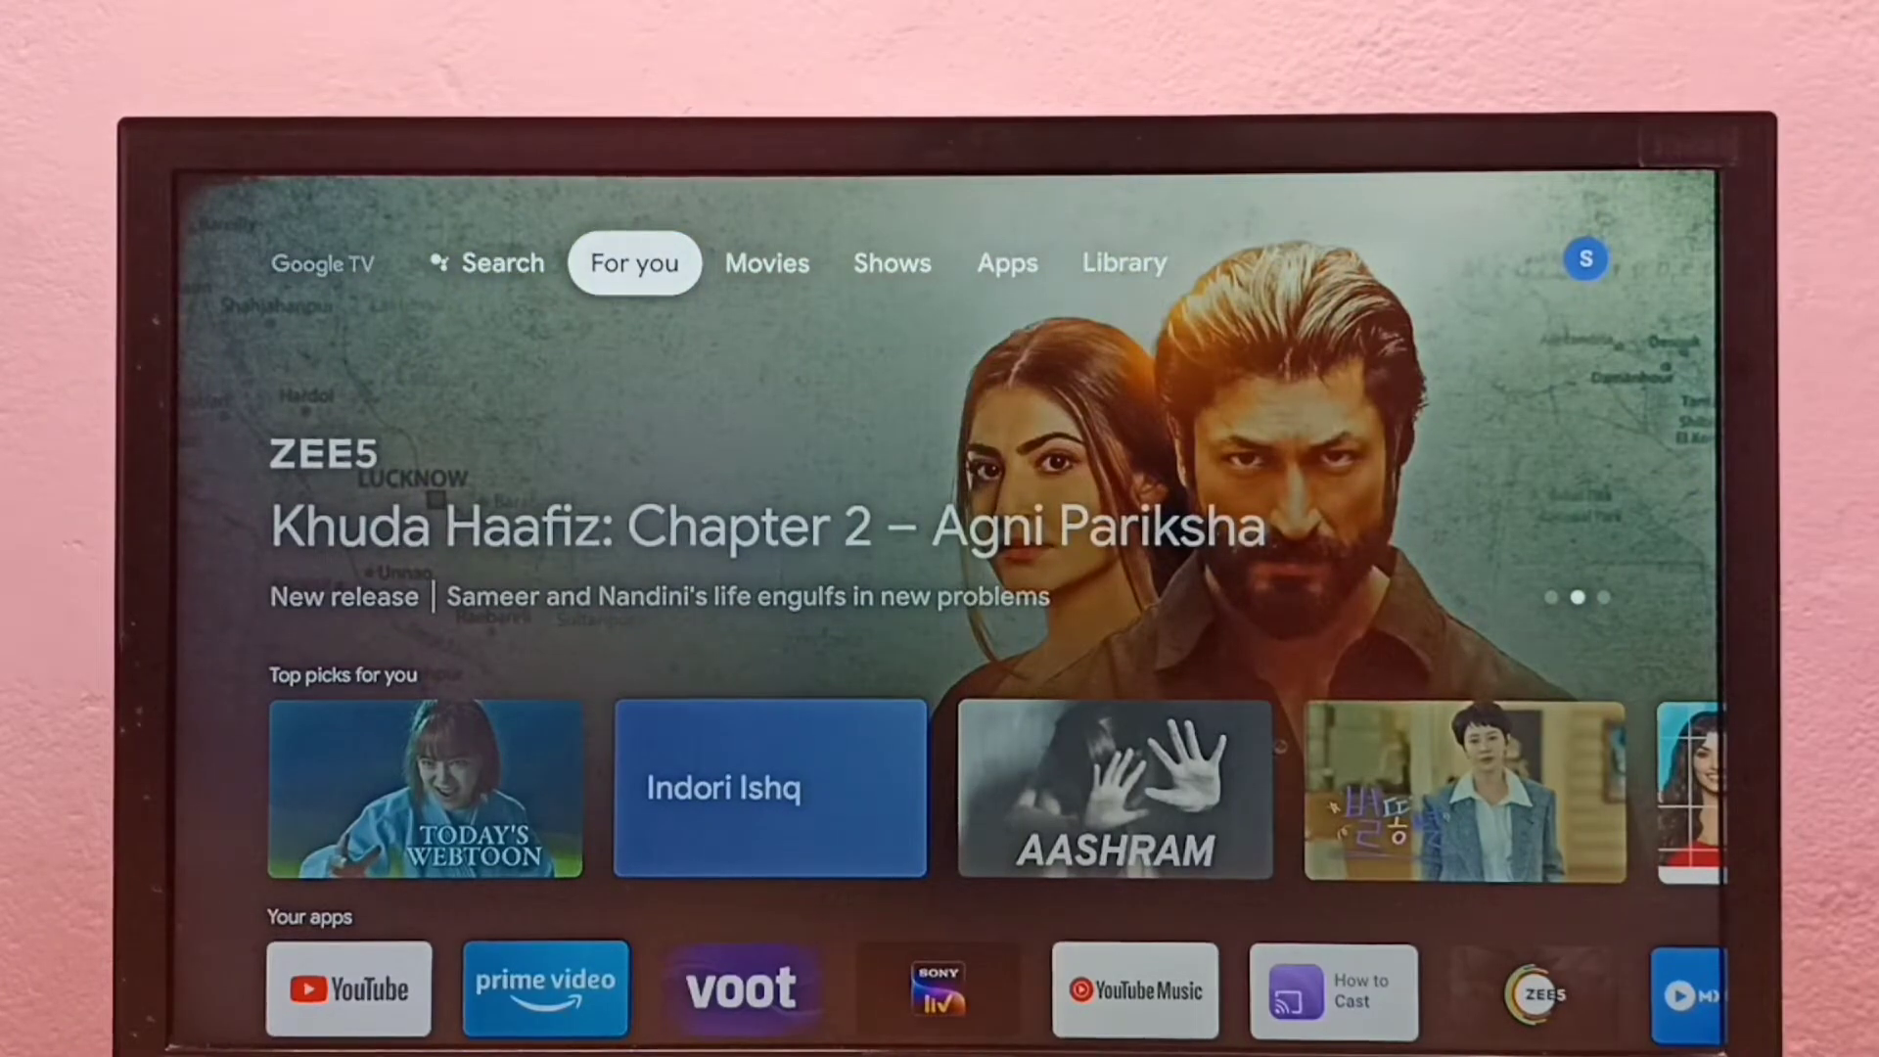
Step: Move right past Movies to the profile icon to show the account panel
{"action": "key", "text": "Right"}
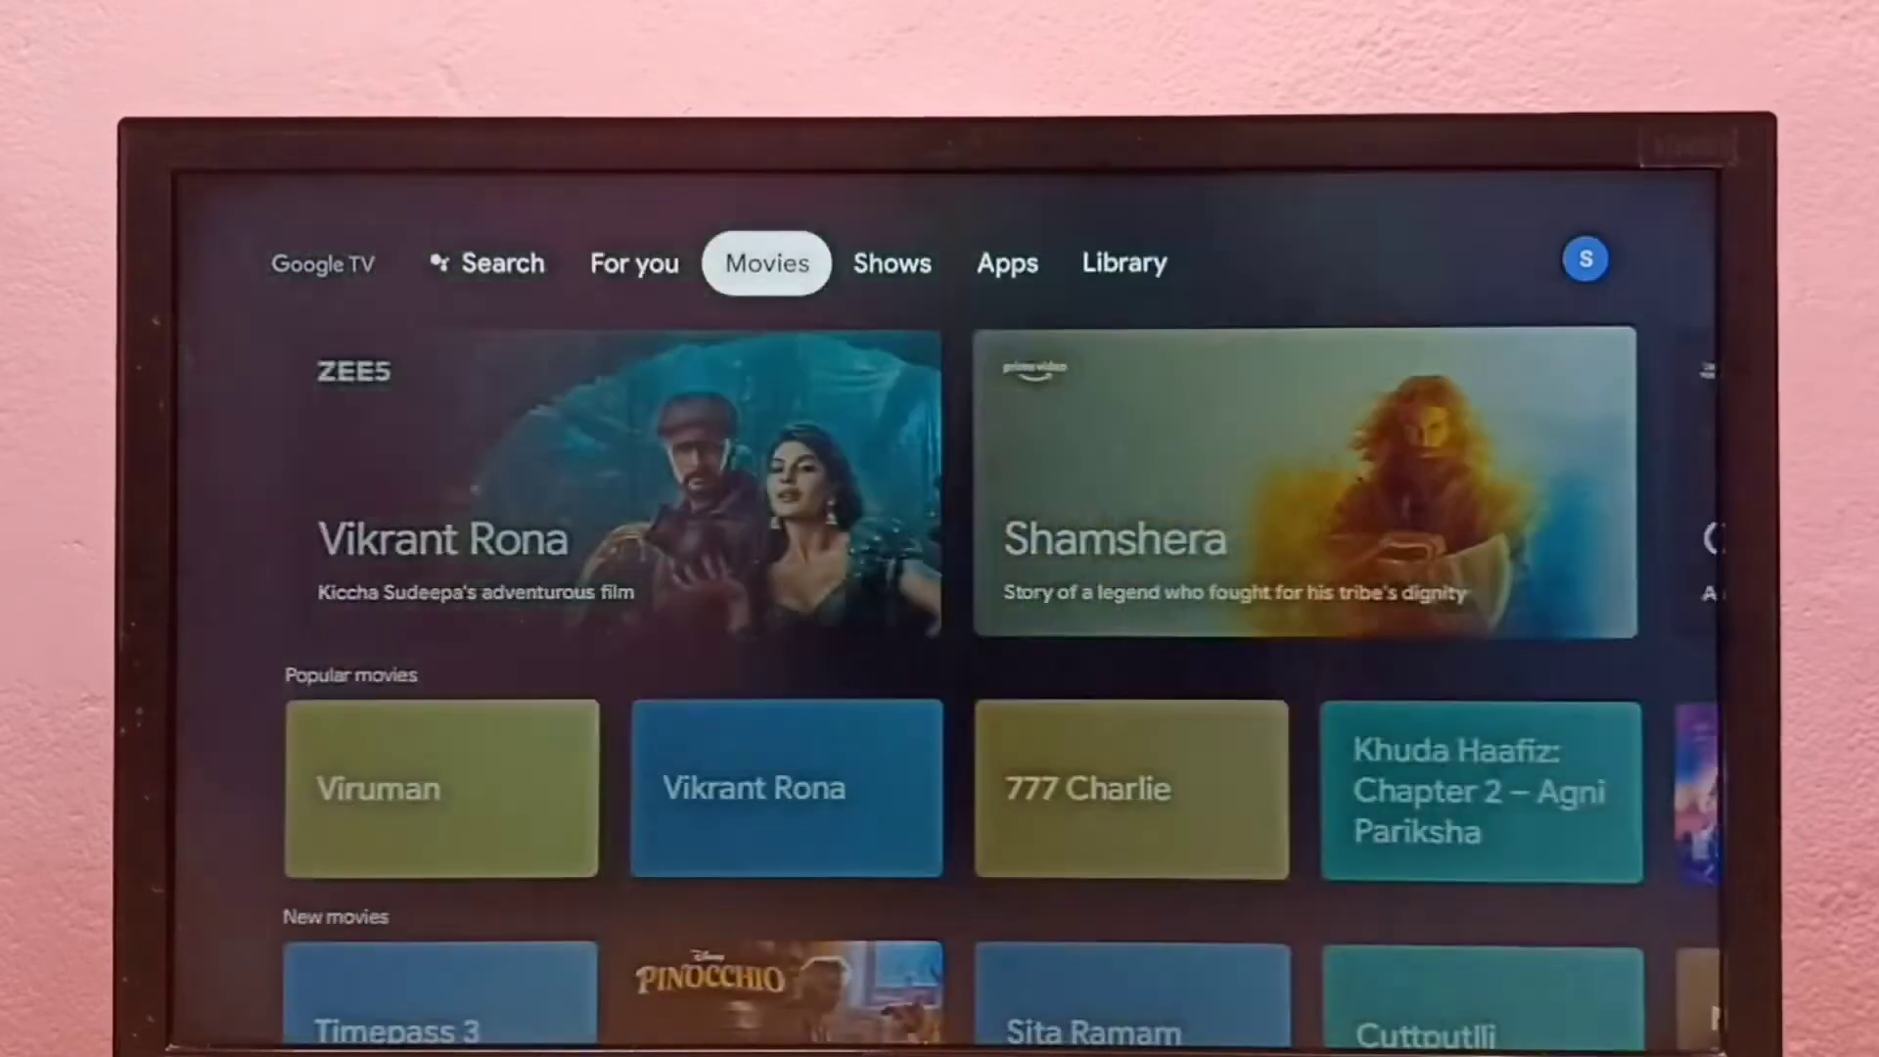
{"action": "key", "text": "Right"}
{"action": "key", "text": "Right"}
{"action": "key", "text": "Right"}
{"action": "key", "text": "Right"}
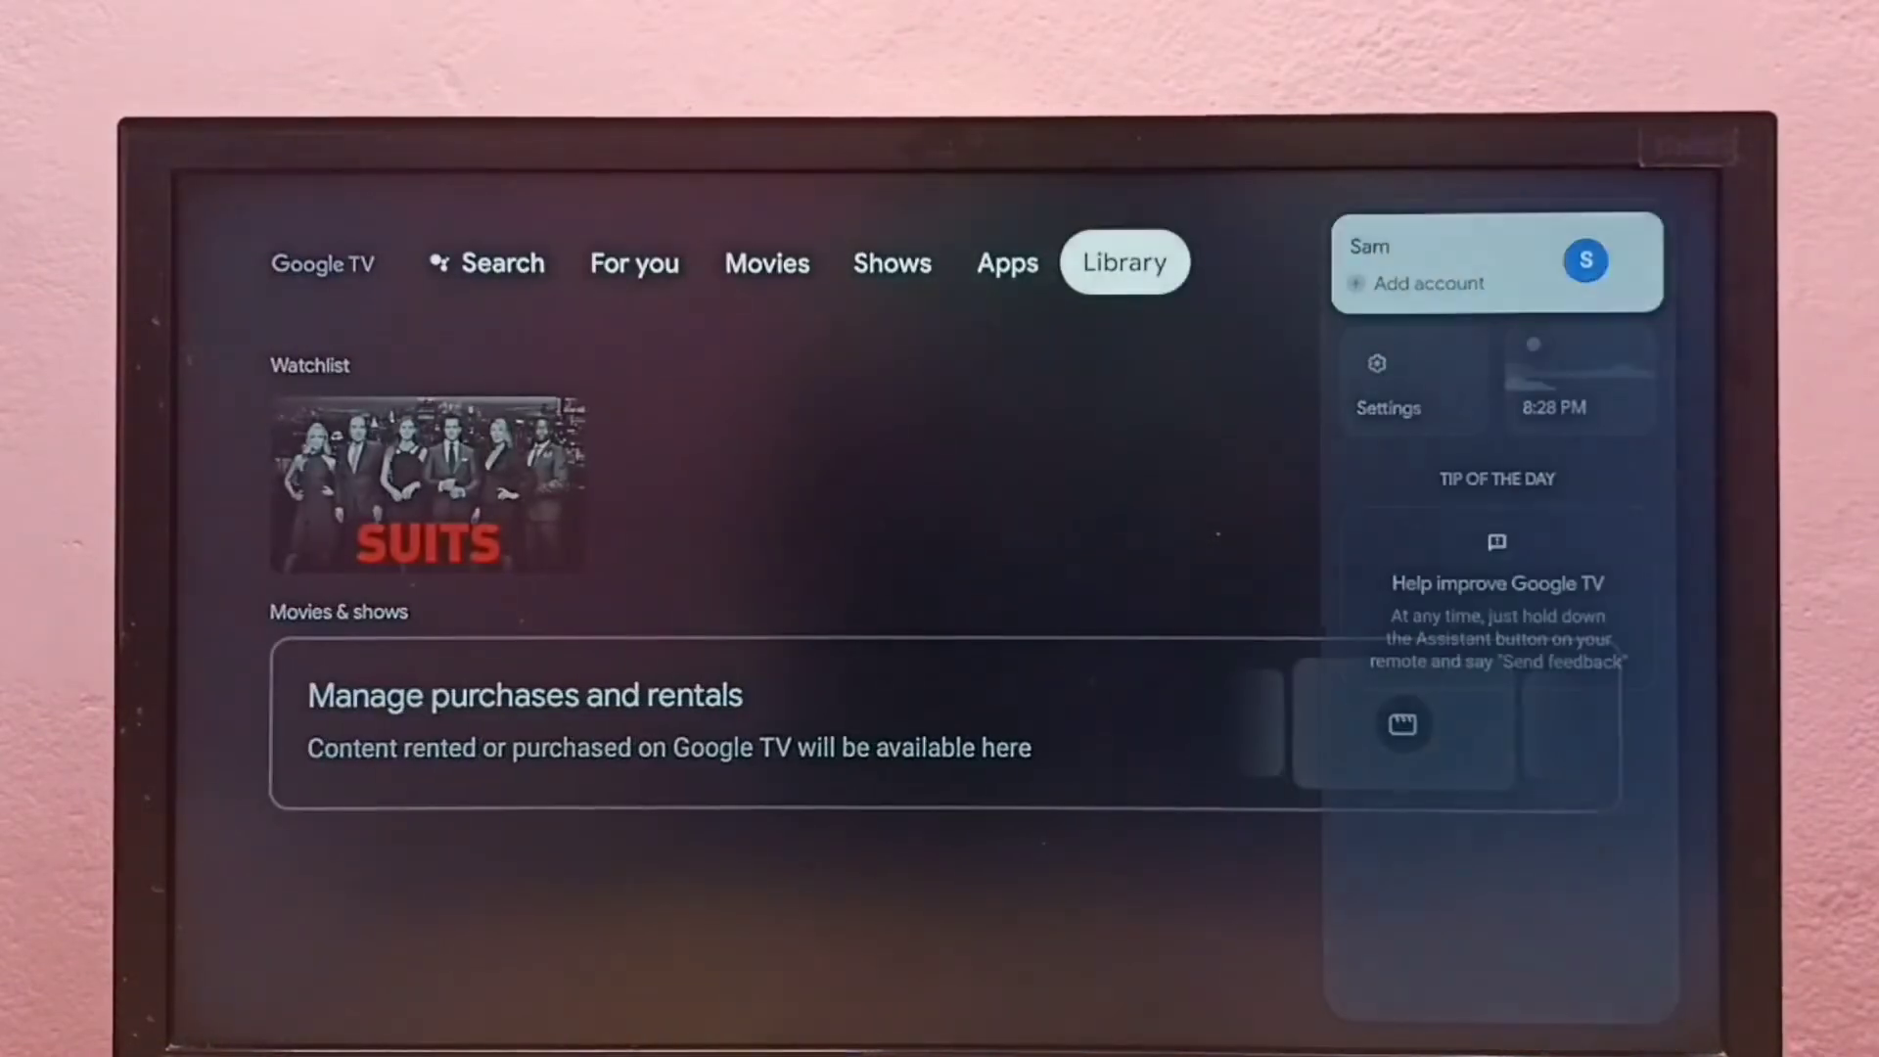
Step: Enter Settings from the account panel, go into System, and move down to Restart
{"action": "key", "text": "Down"}
{"action": "key", "text": "Return"}
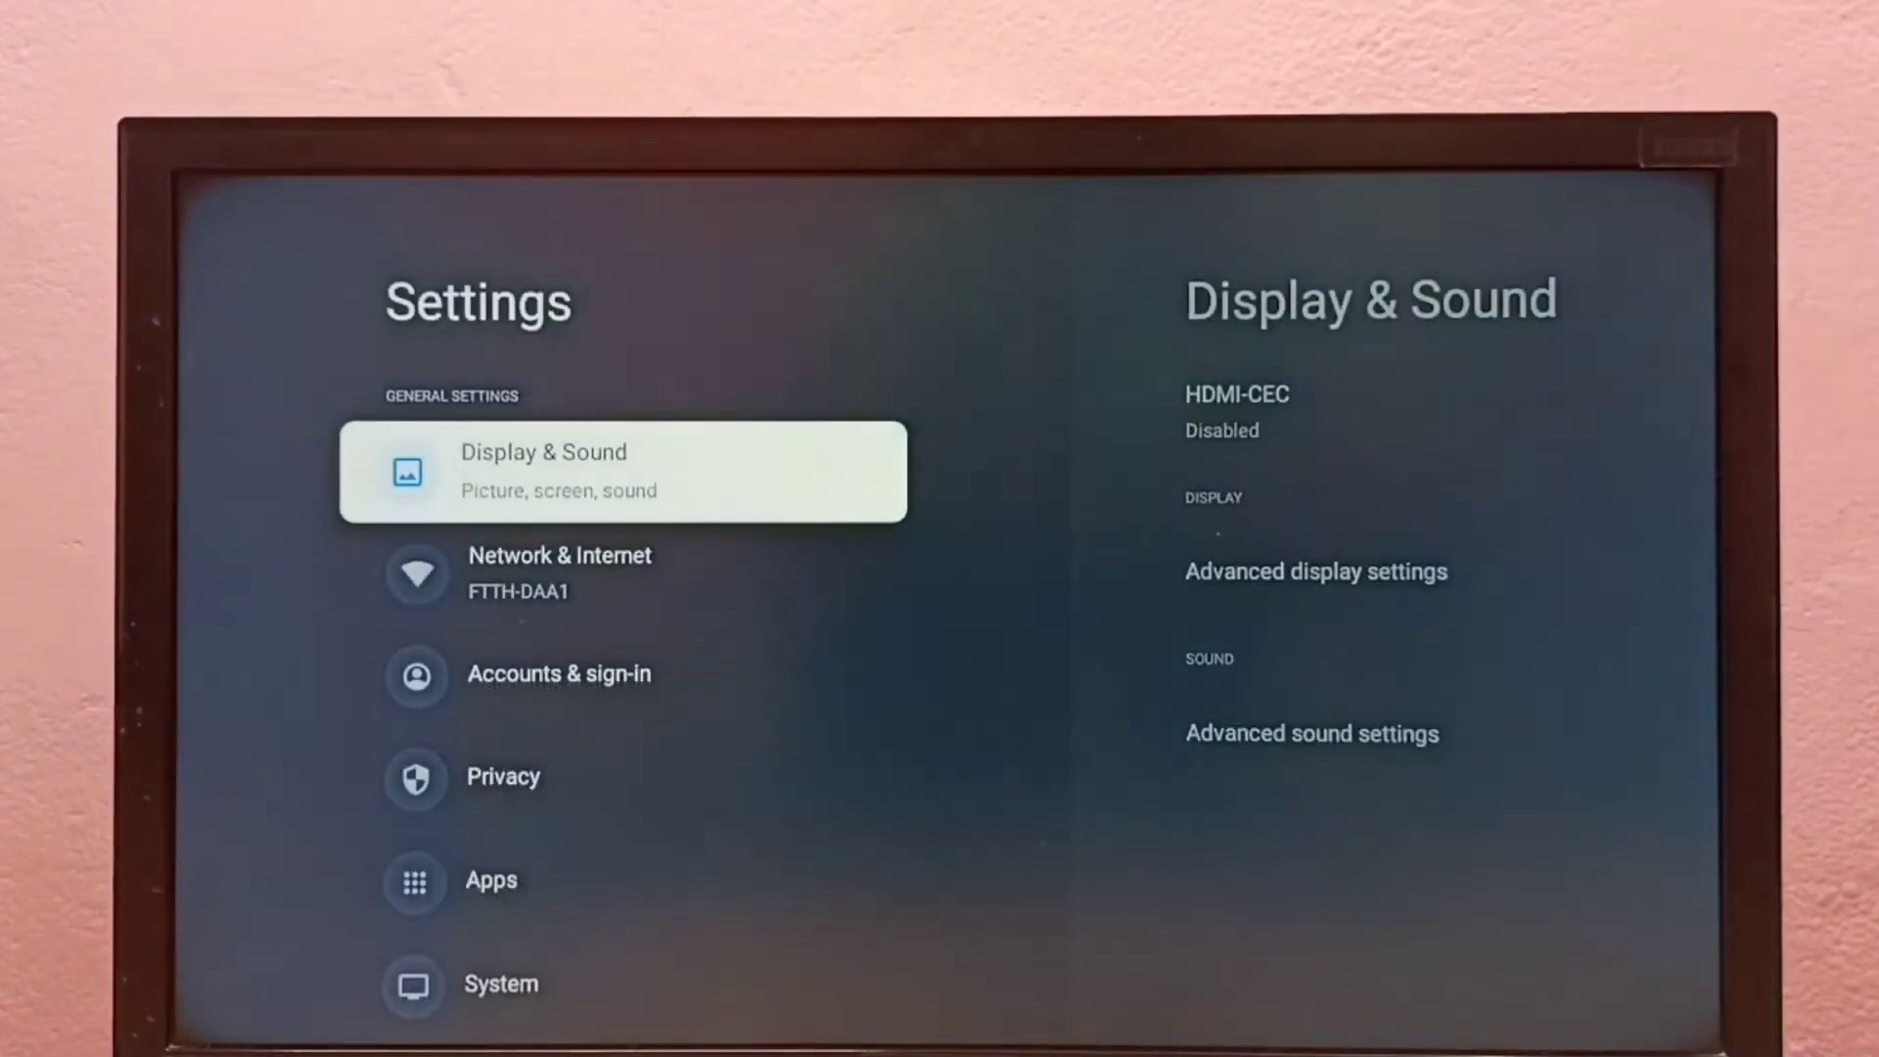
{"action": "key", "text": "Down"}
{"action": "key", "text": "Down"}
{"action": "key", "text": "Down"}
{"action": "key", "text": "Down"}
{"action": "key", "text": "Down"}
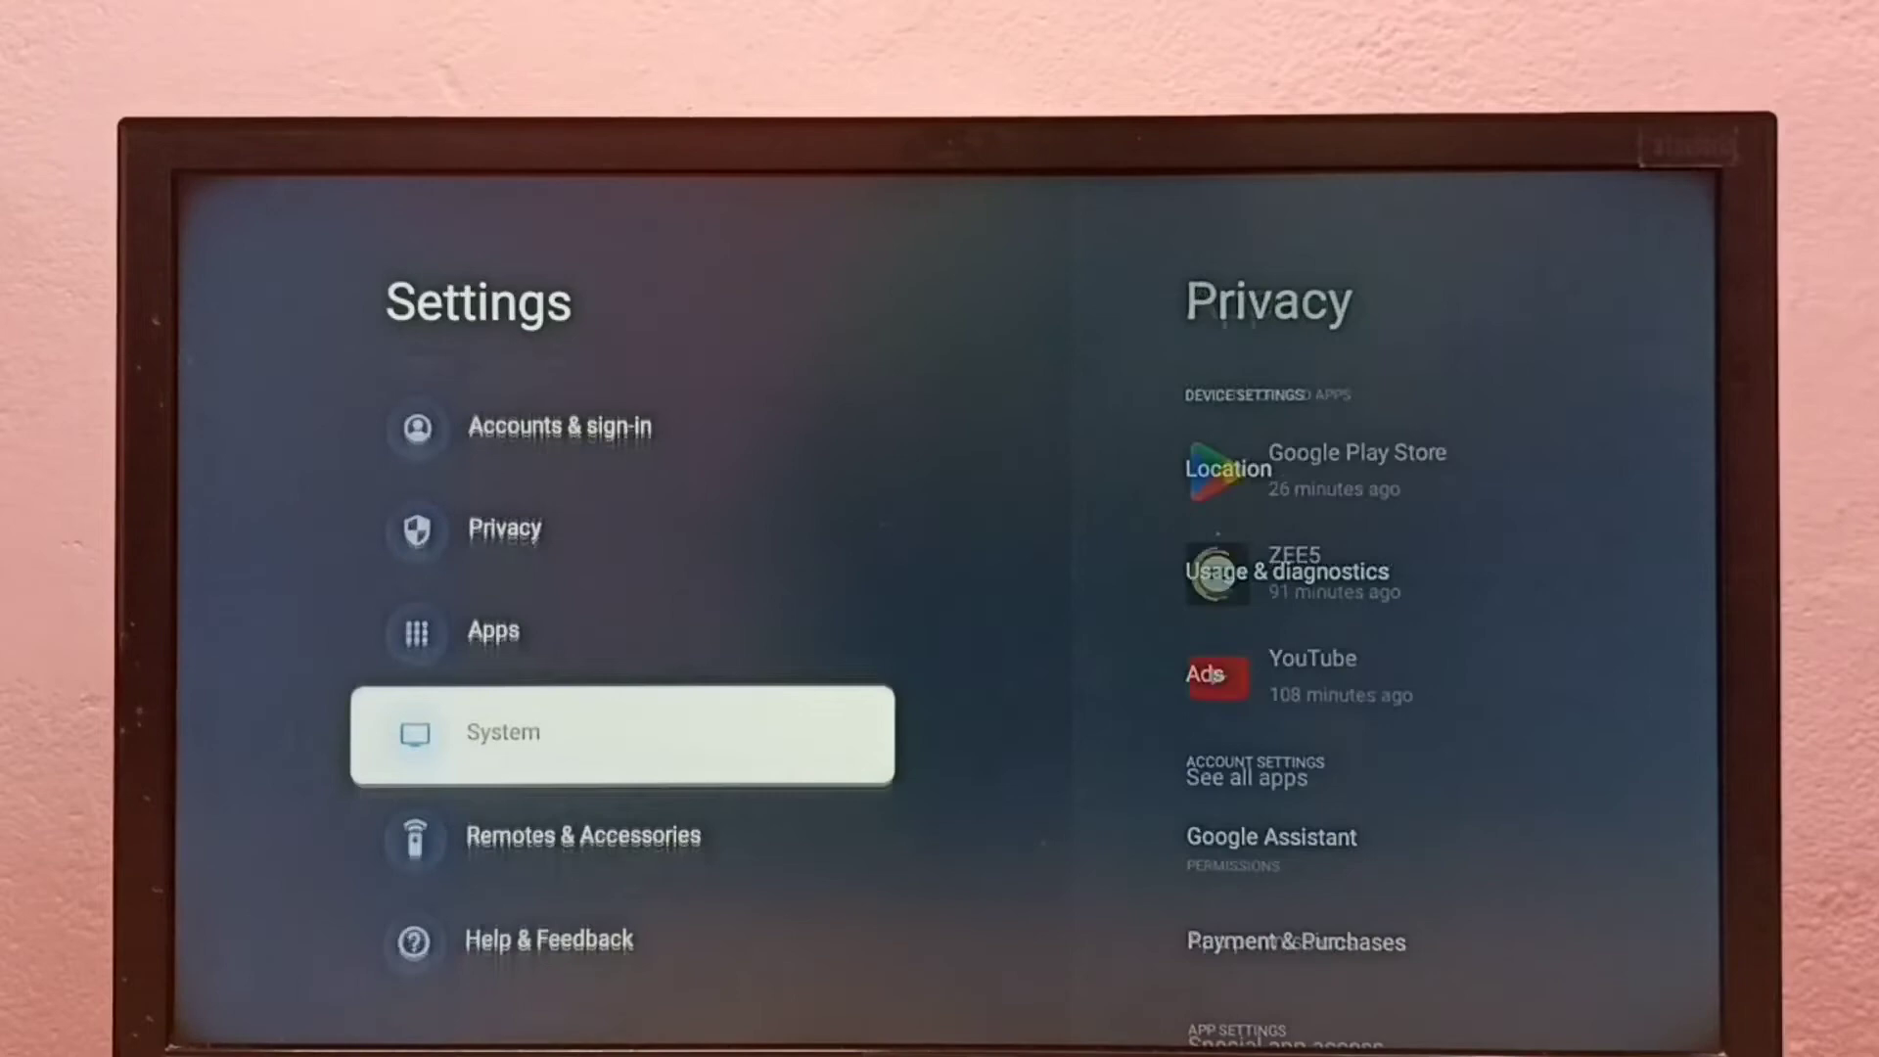
{"action": "key", "text": "Return"}
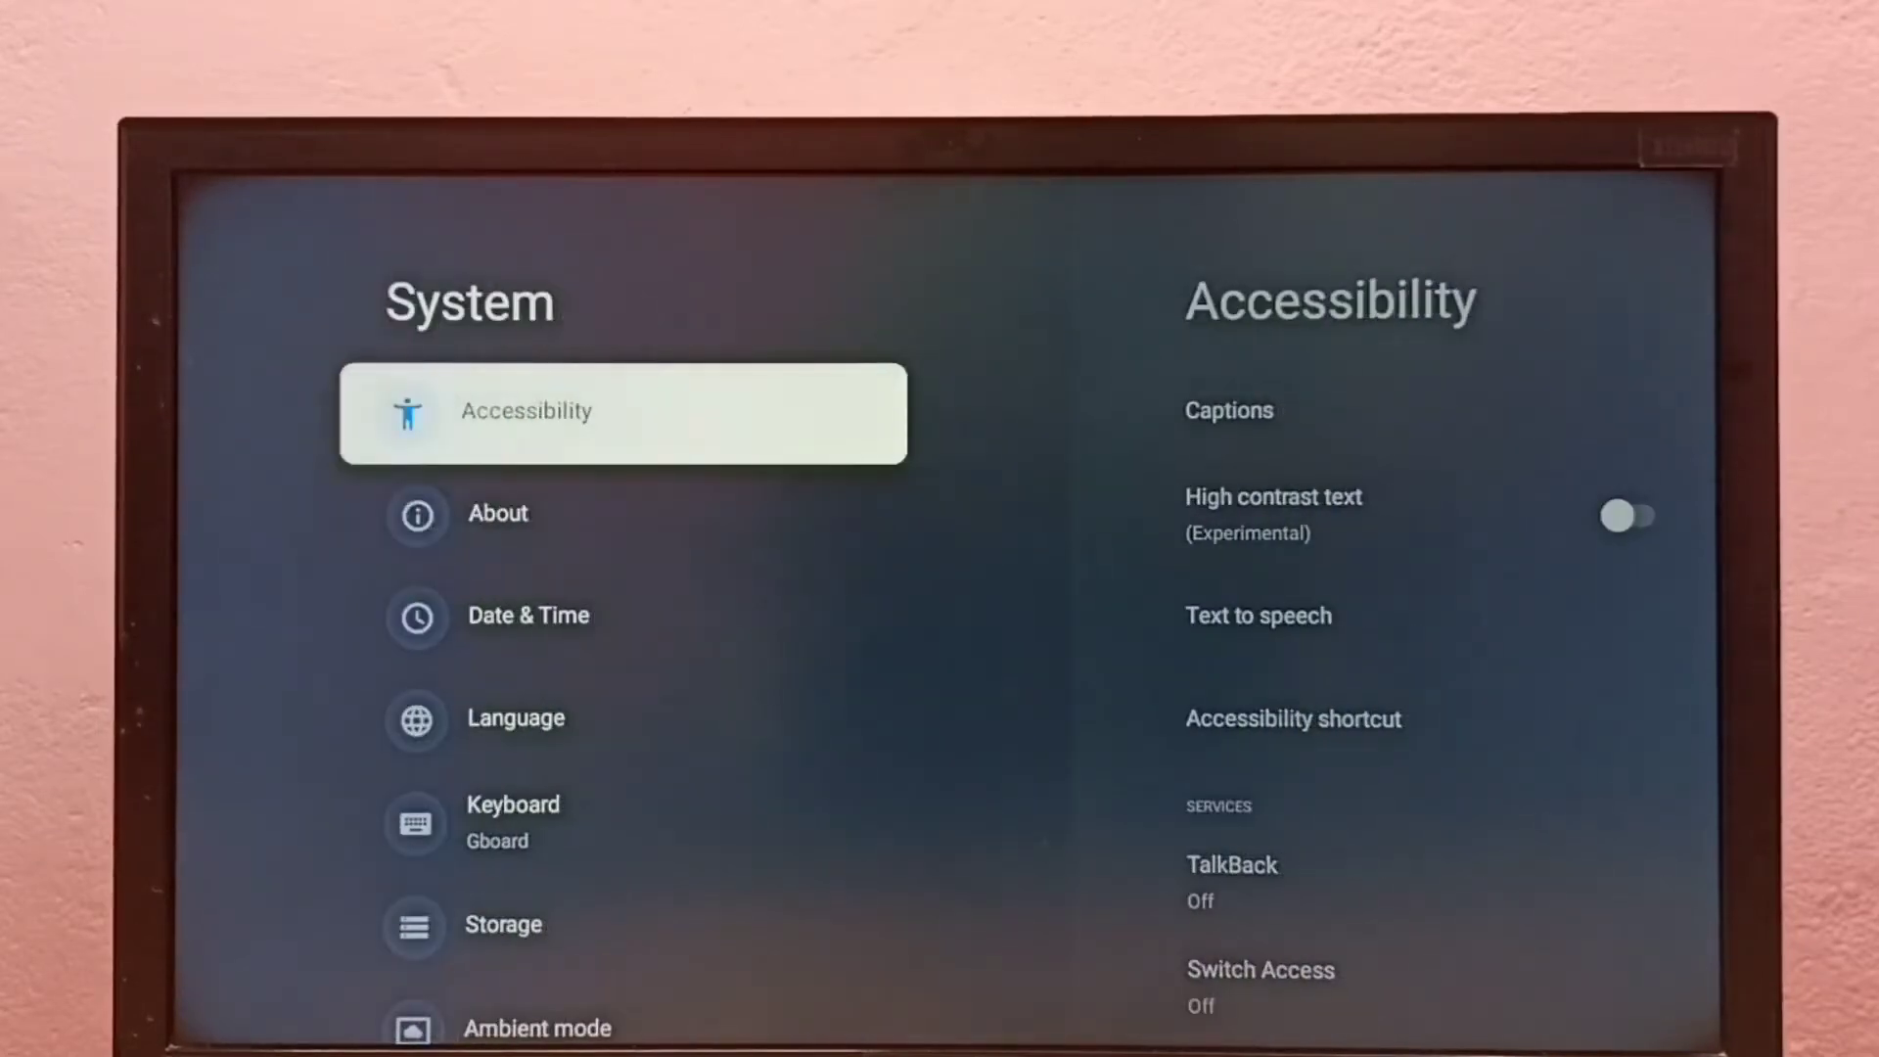
{"action": "key", "text": "Down"}
{"action": "key", "text": "Down"}
{"action": "key", "text": "Down"}
{"action": "key", "text": "Down"}
{"action": "key", "text": "Down"}
{"action": "key", "text": "Down"}
{"action": "key", "text": "Down"}
{"action": "key", "text": "Down"}
{"action": "key", "text": "Down"}
{"action": "key", "text": "Down"}
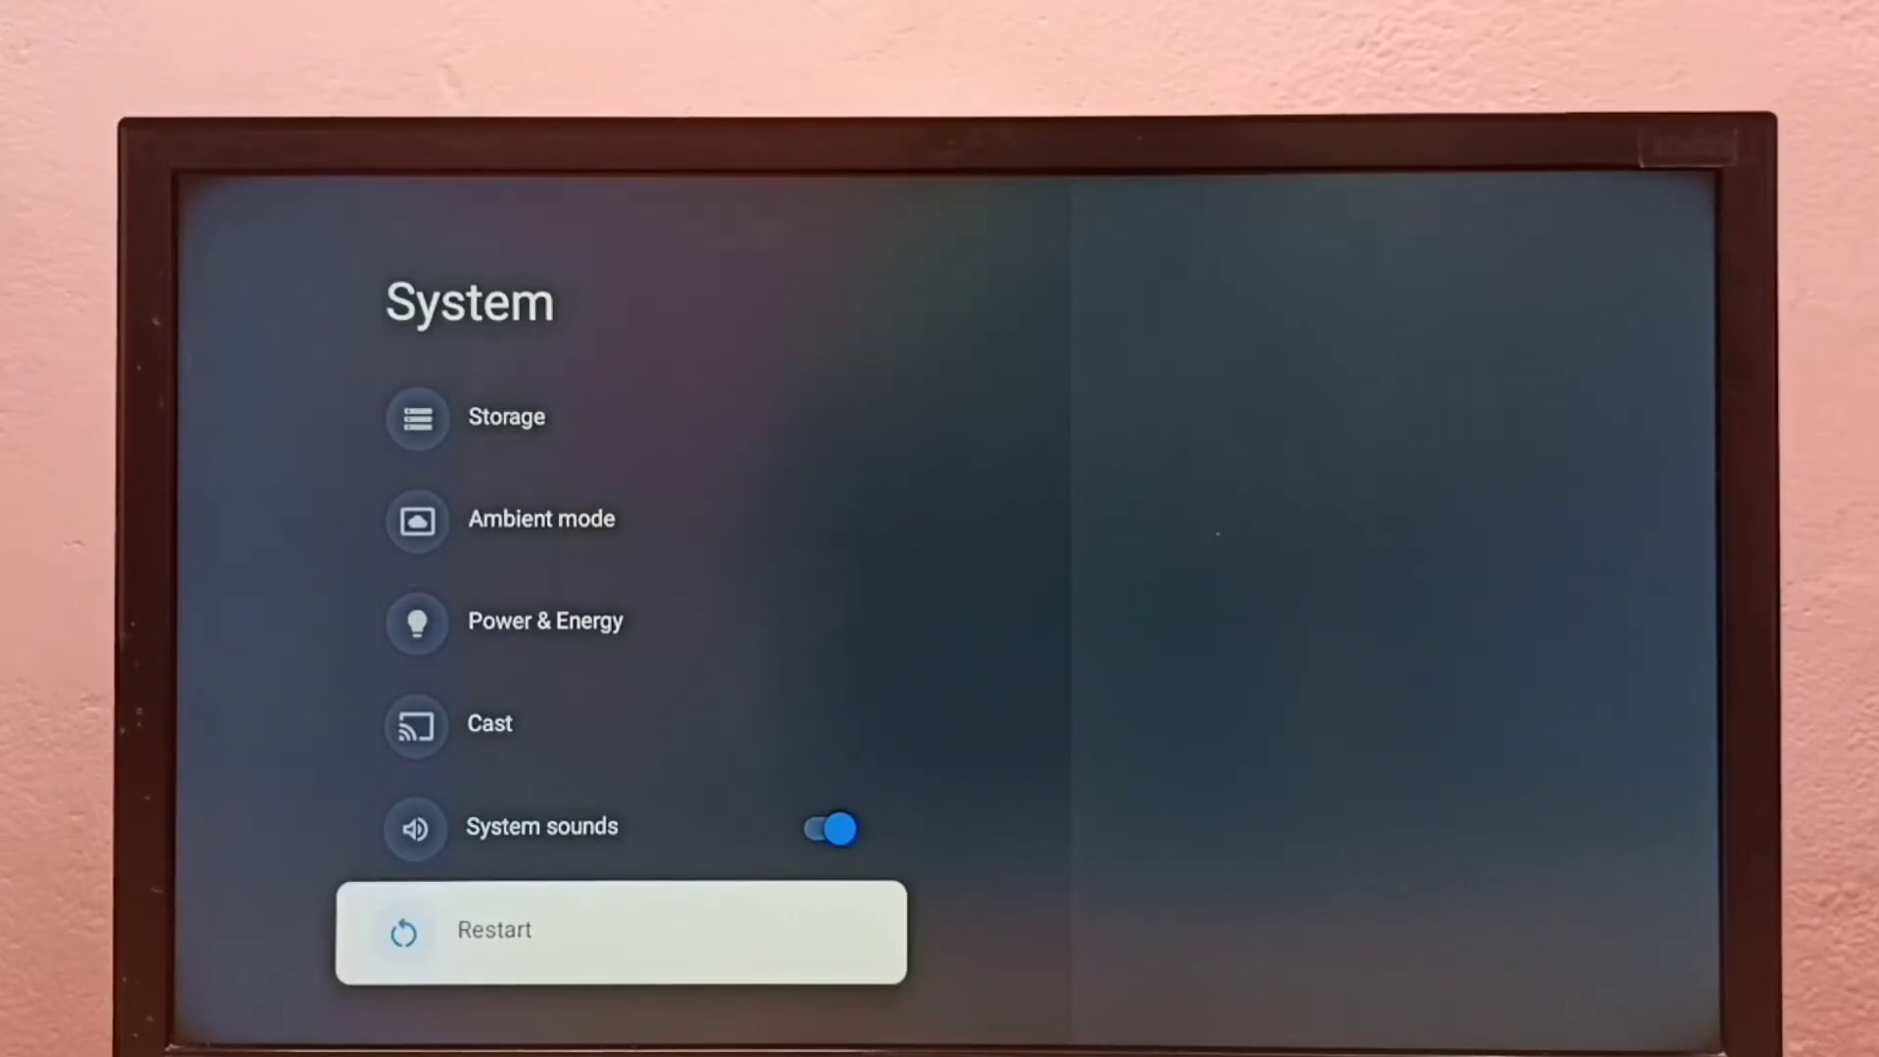
Step: Bring up the 'Reboot to safe mode' prompt from Restart, moving between reboot and Cancel
{"action": "key", "text": "Return"}
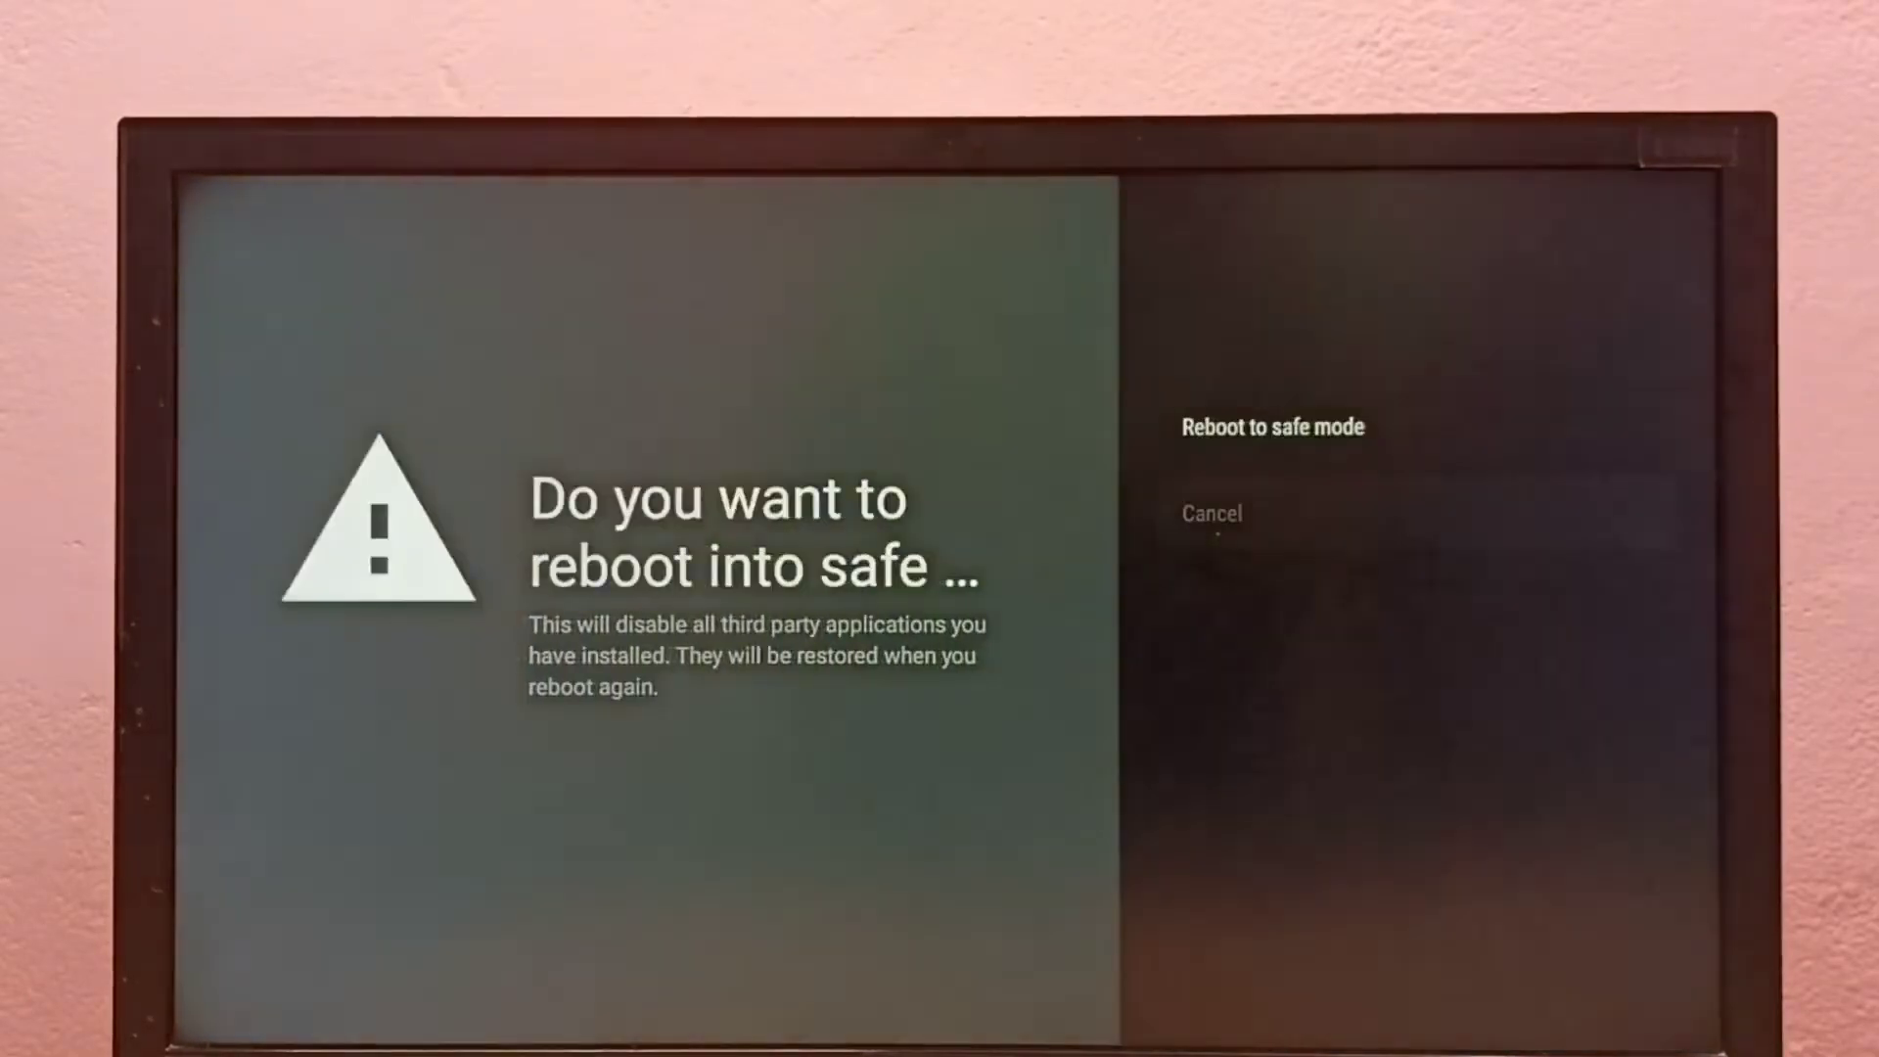
{"action": "key", "text": "Down"}
{"action": "key", "text": "Up"}
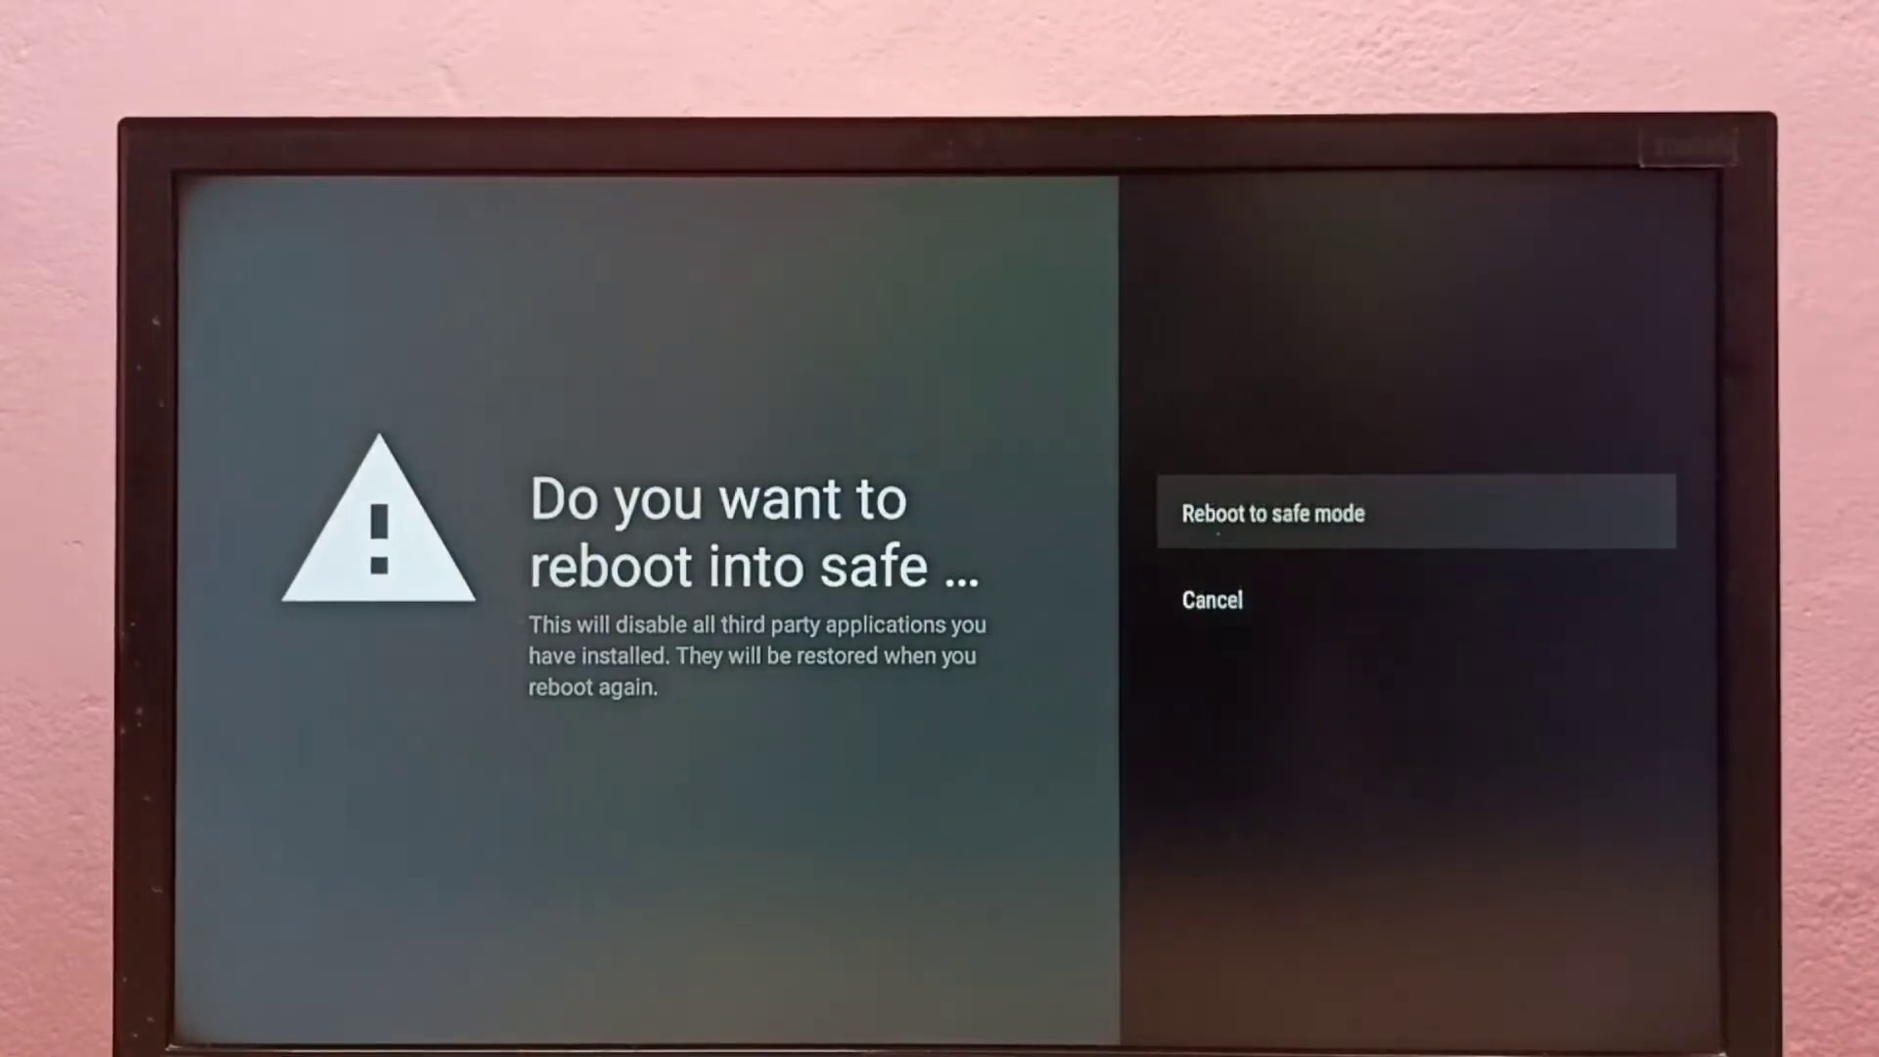
{"action": "key", "text": "Down"}
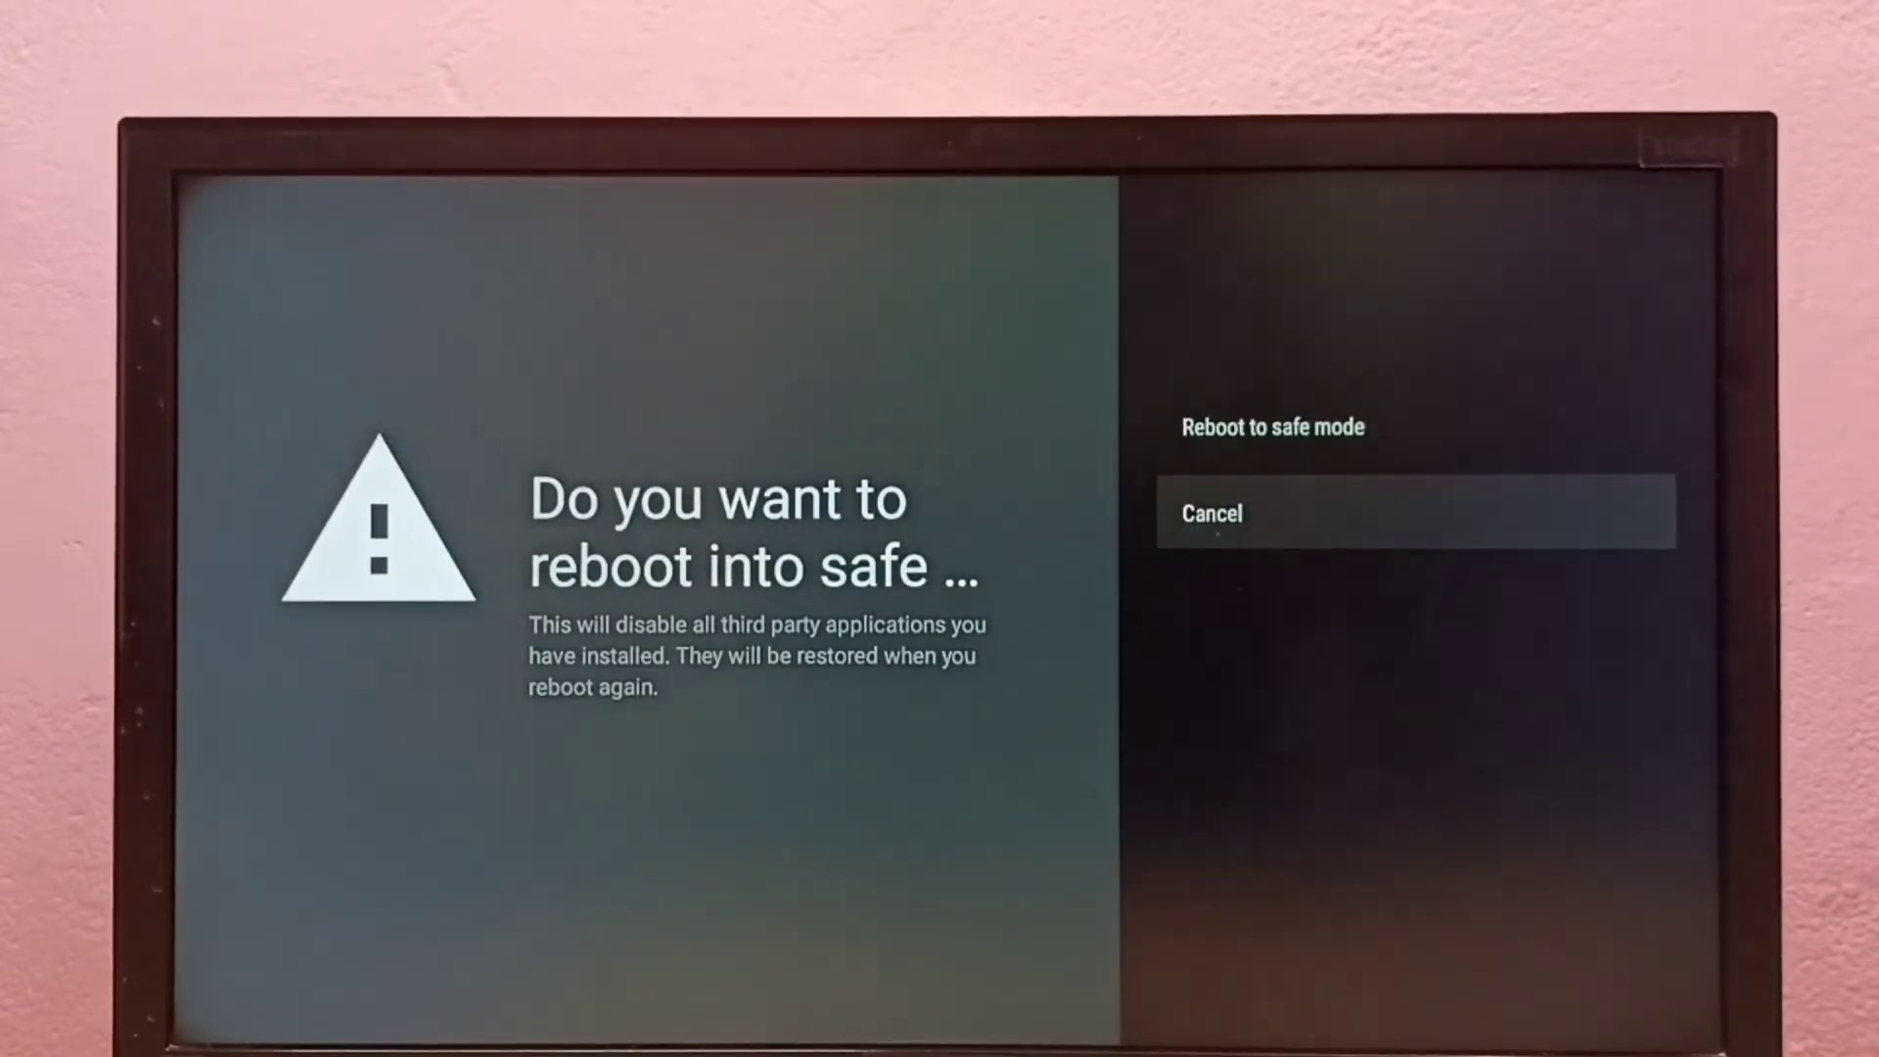
{"action": "key", "text": "Up"}
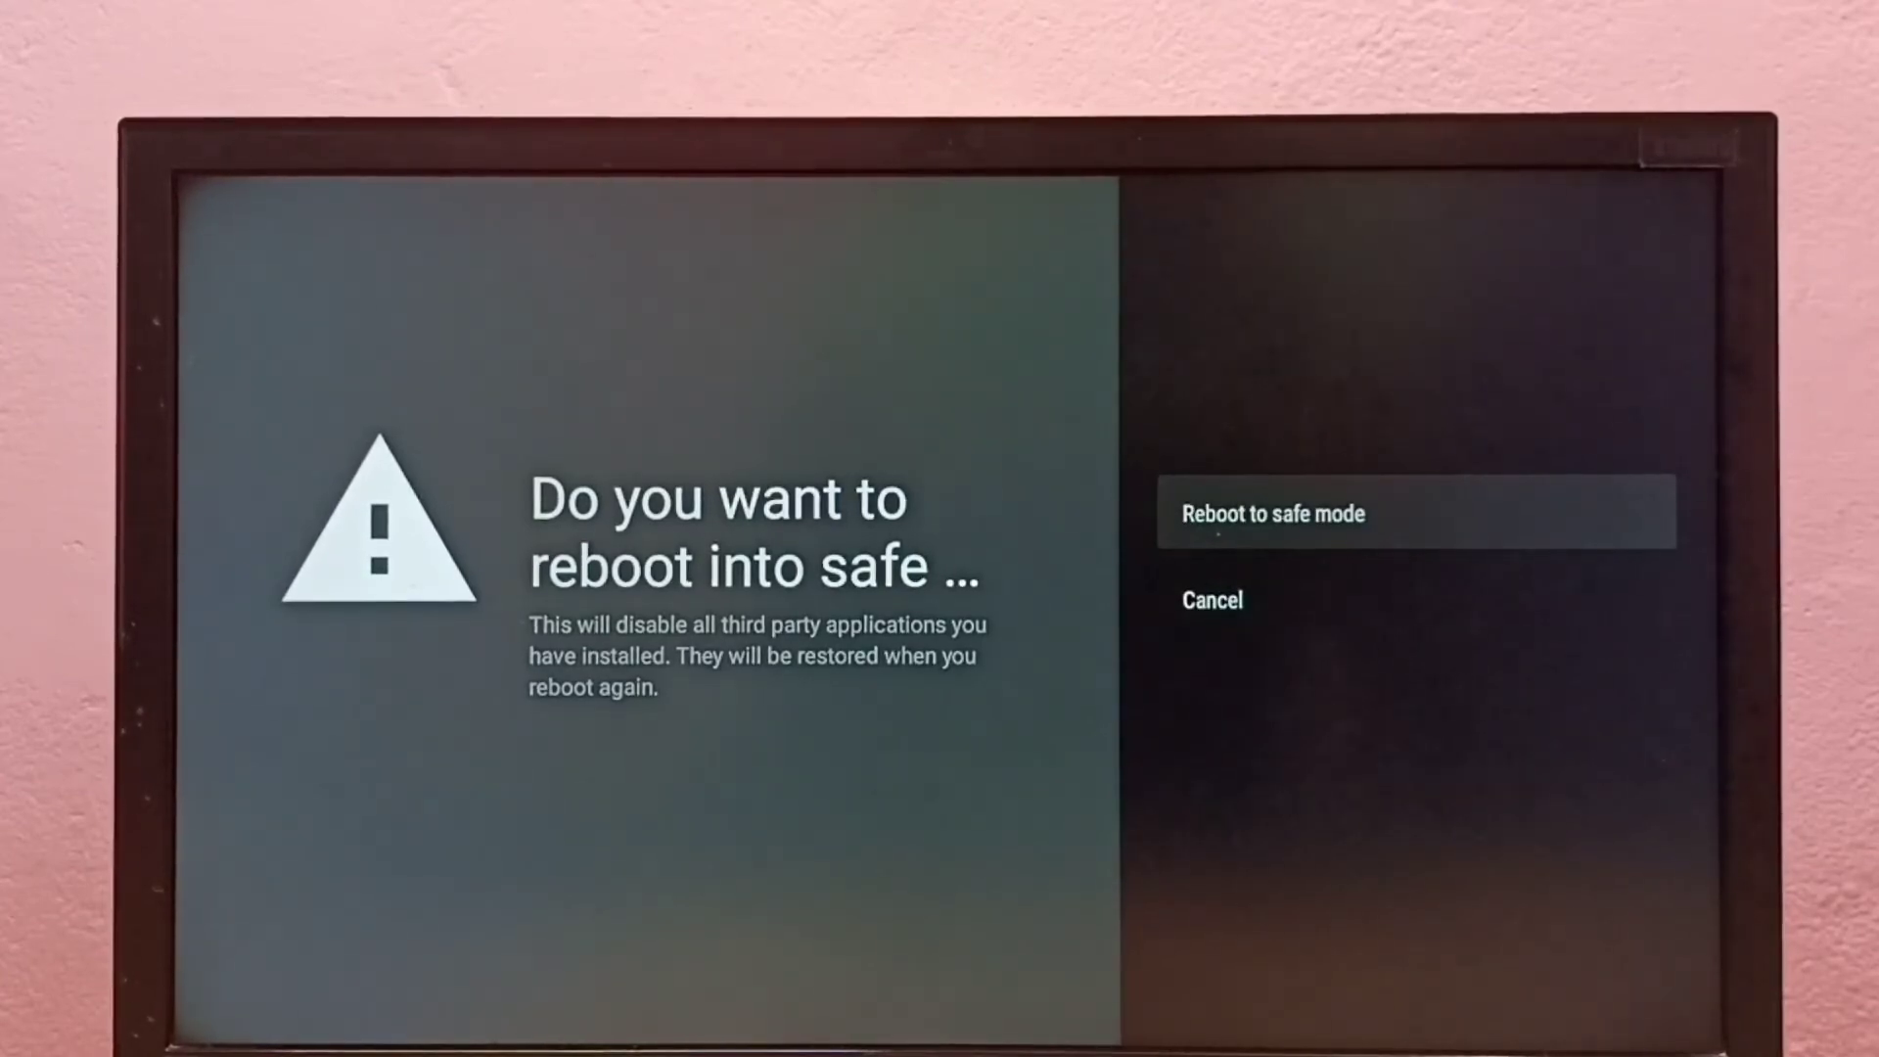
Step: Back out of the safe-mode prompt without rebooting, returning to the main Settings list
{"action": "key", "text": "Escape"}
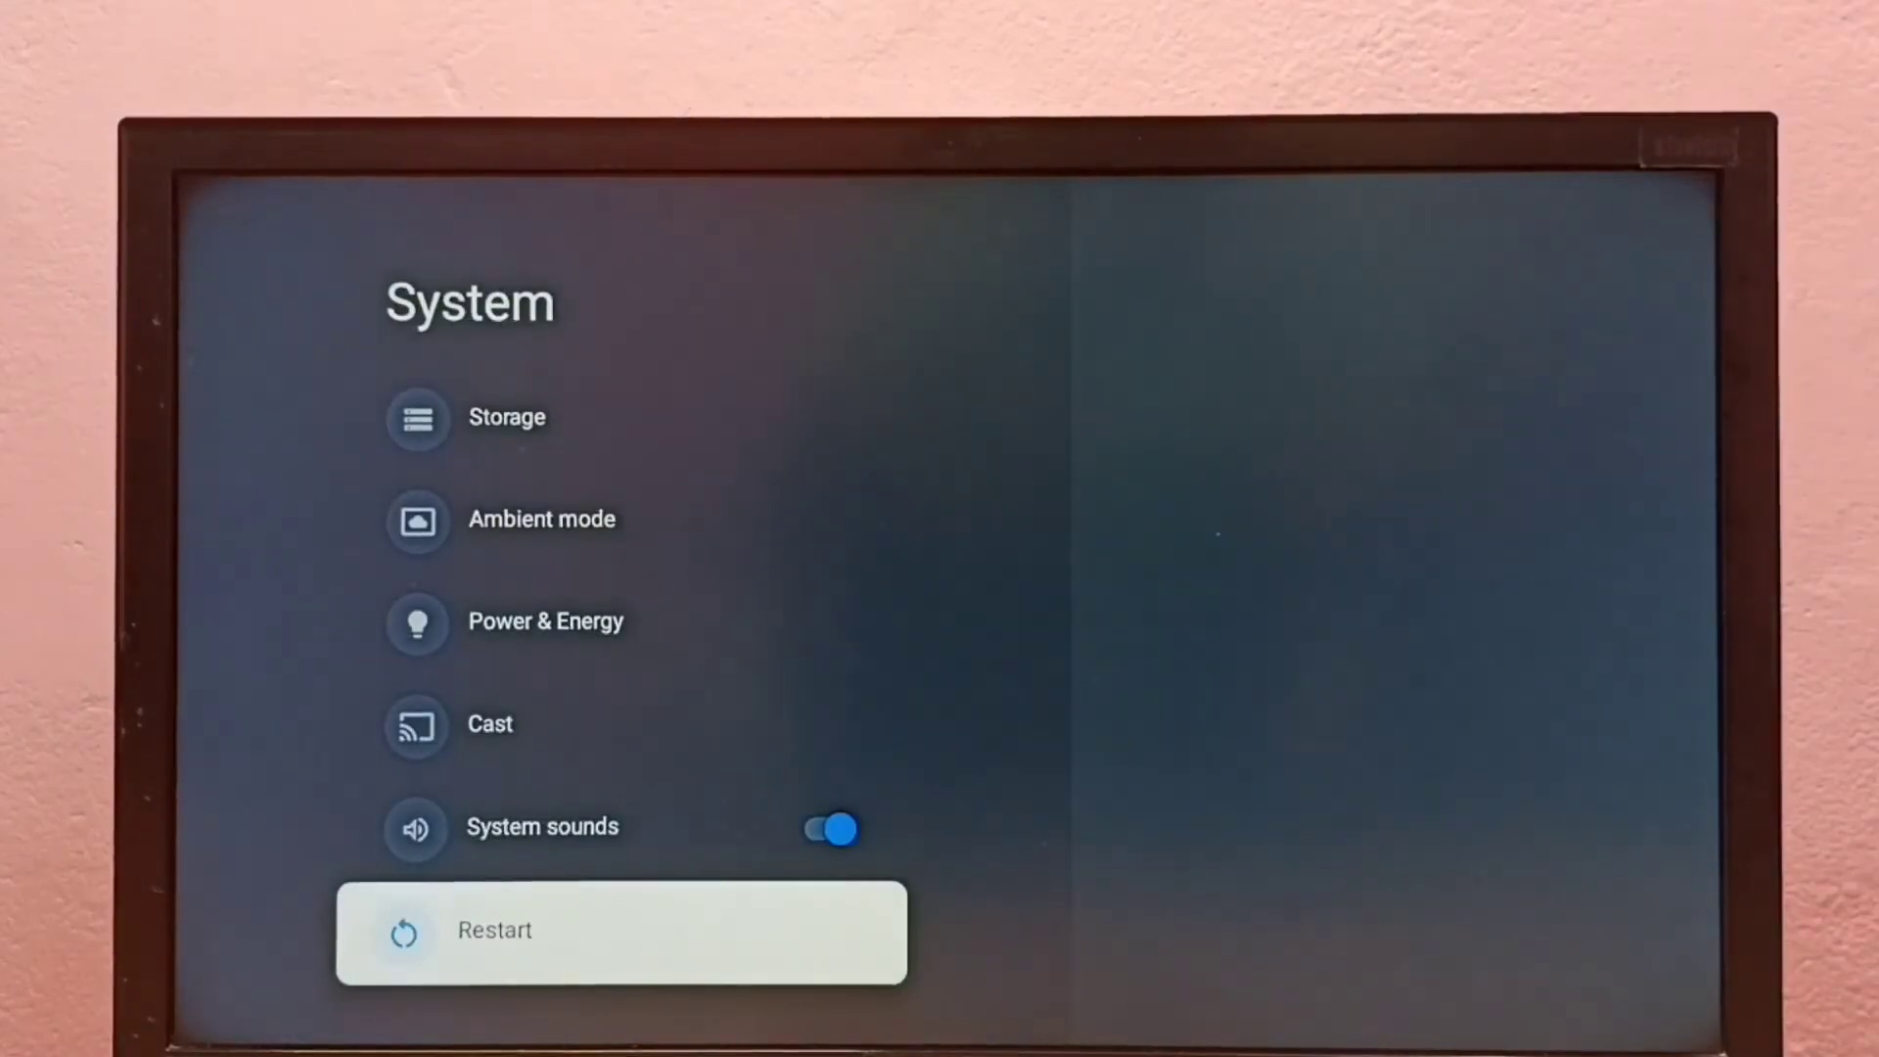
{"action": "key", "text": "Escape"}
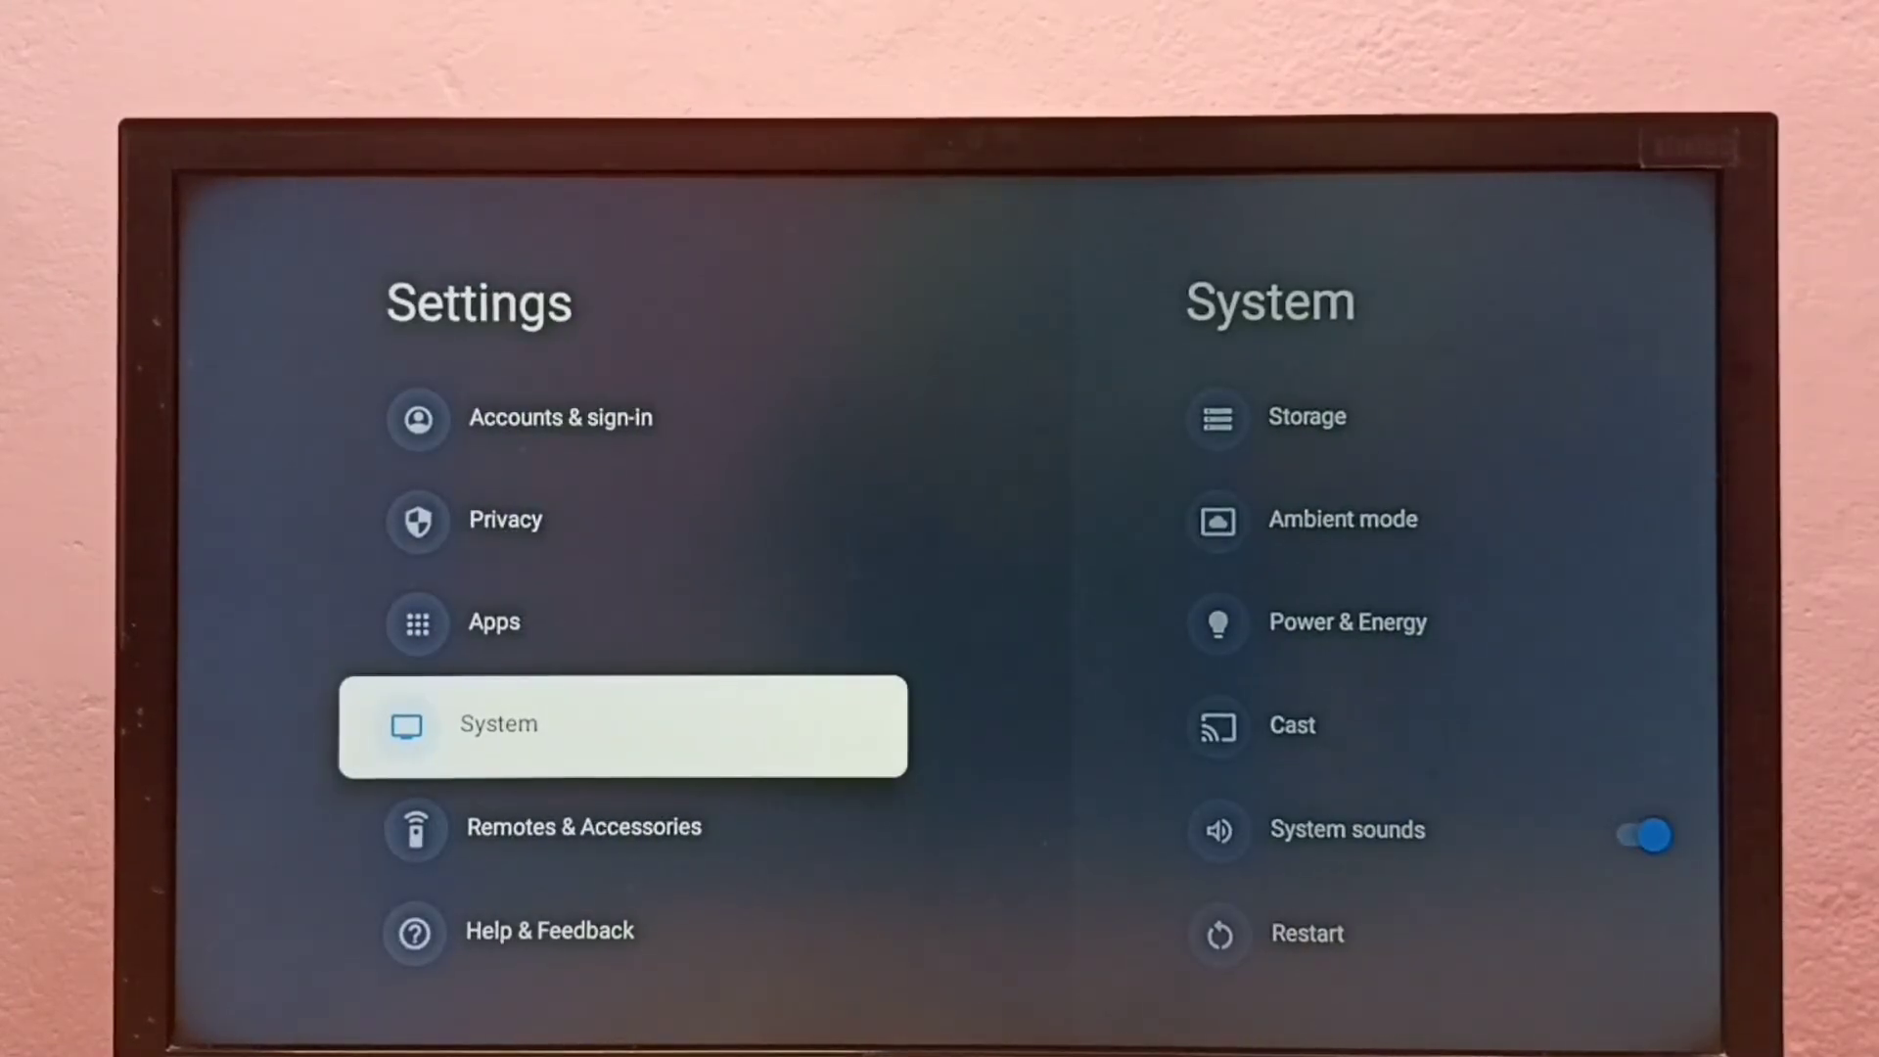
{"action": "key", "text": "Escape"}
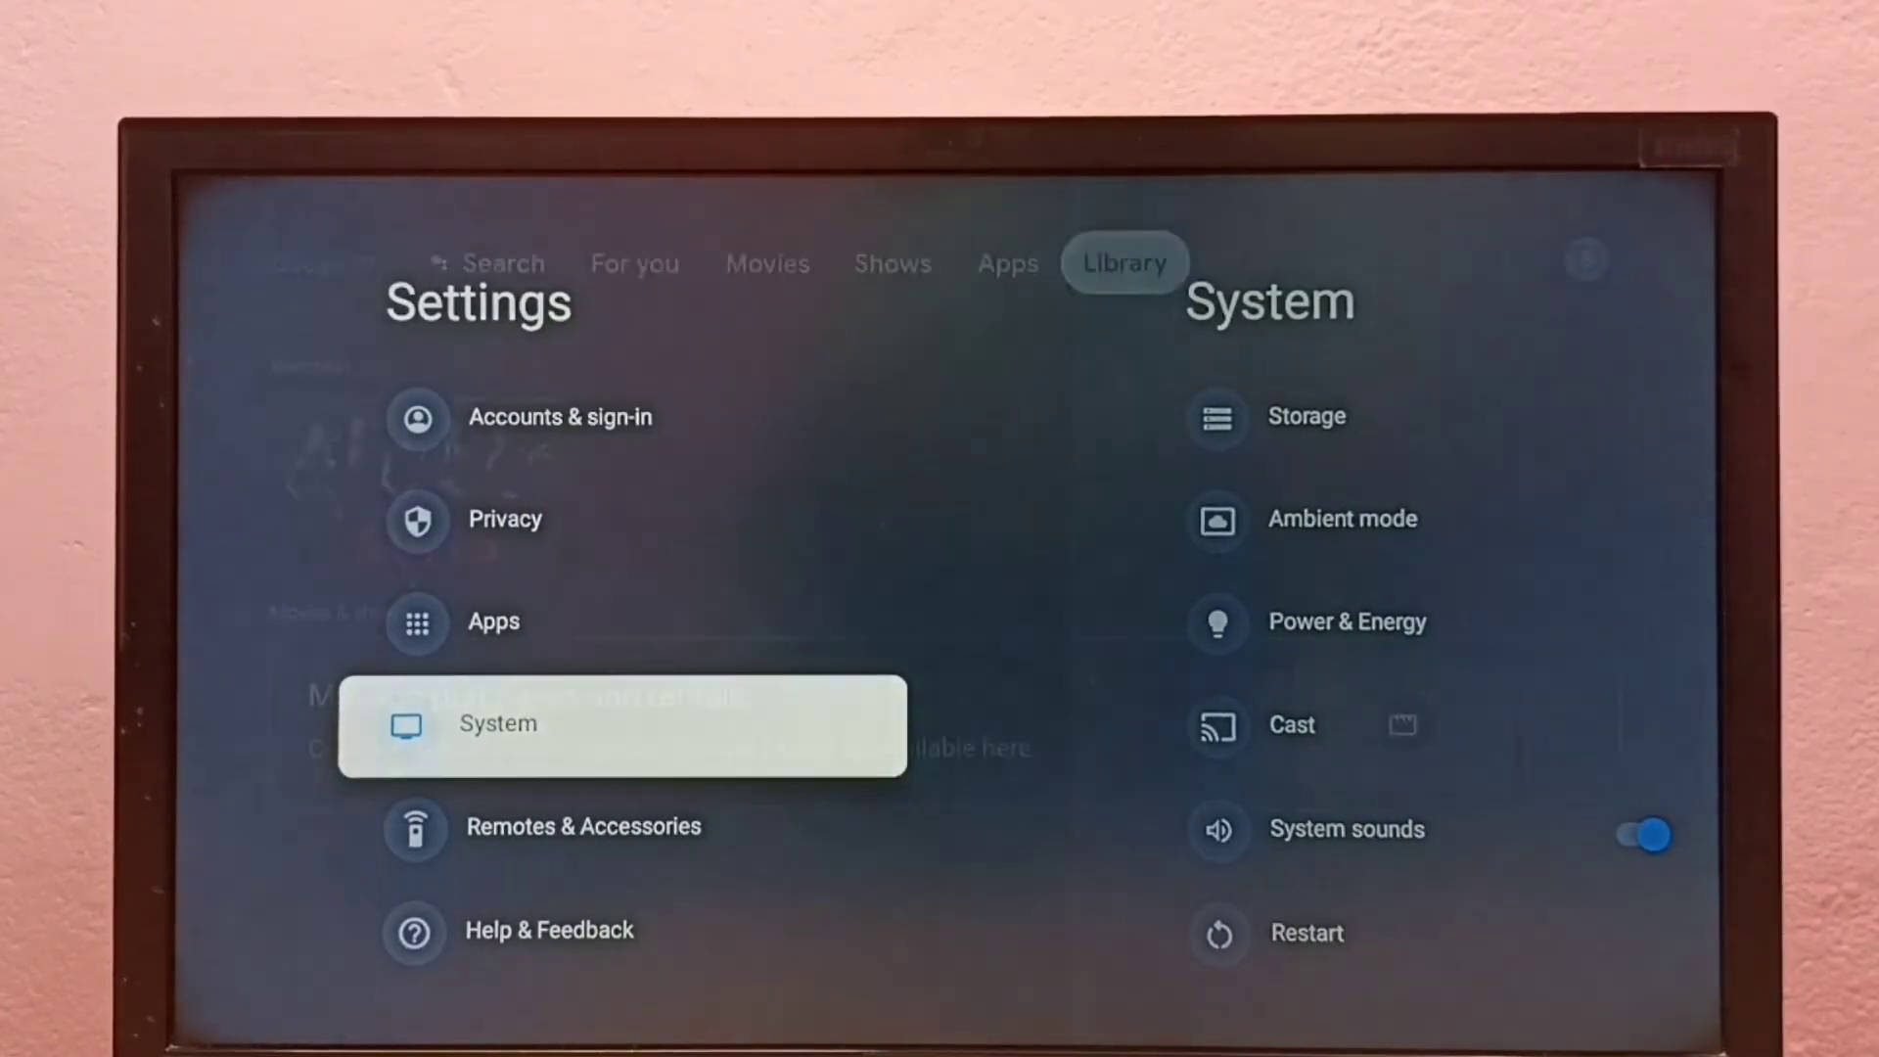